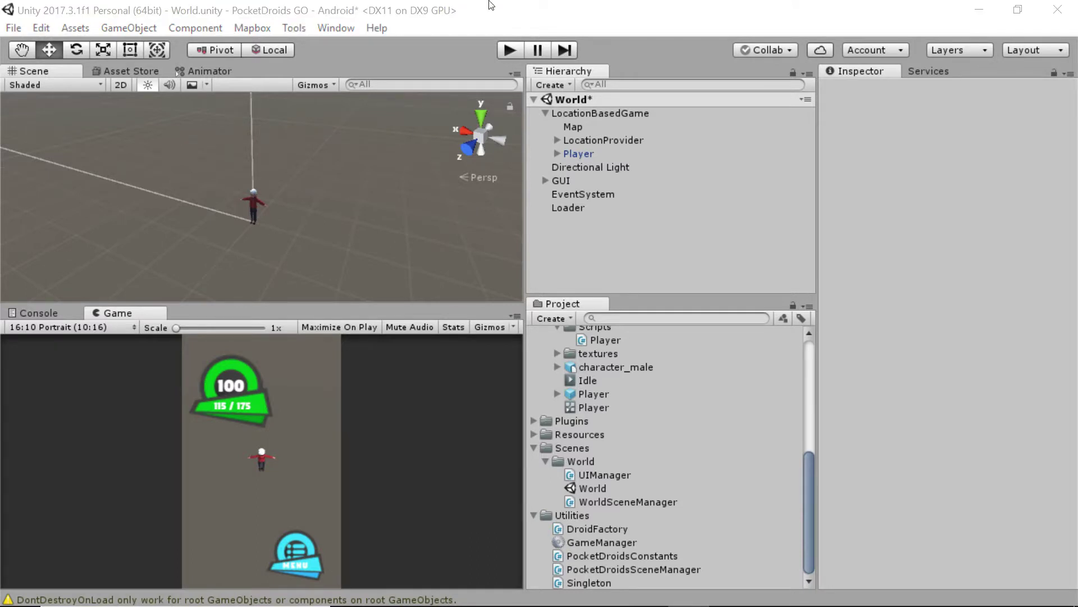
# Add a new 3D Text object to the World scene from the Hierarchy.
pyautogui.click(570, 15)
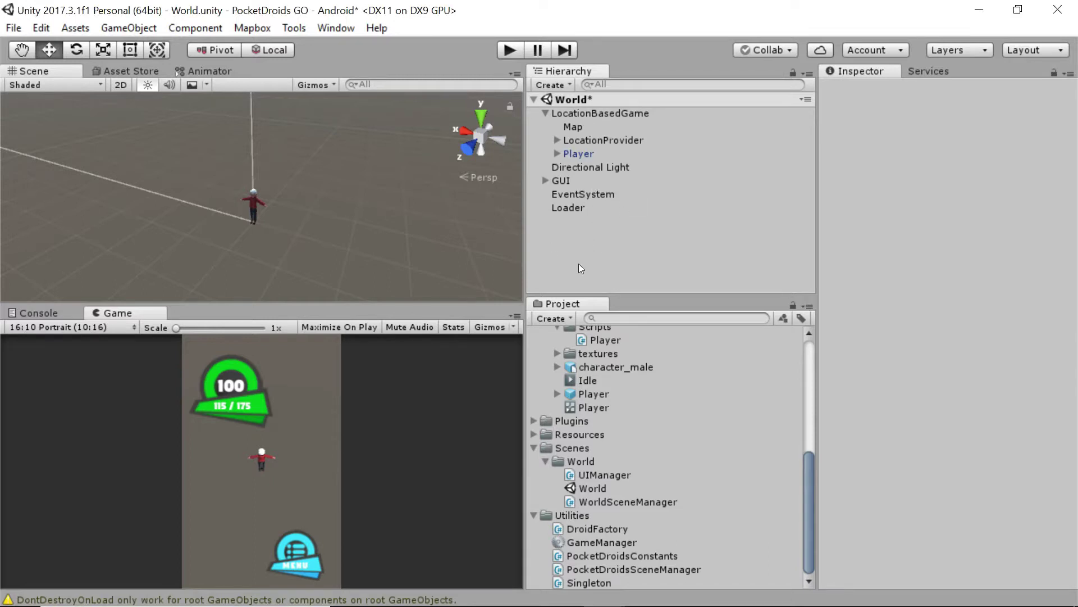
pyautogui.rightClick(589, 231)
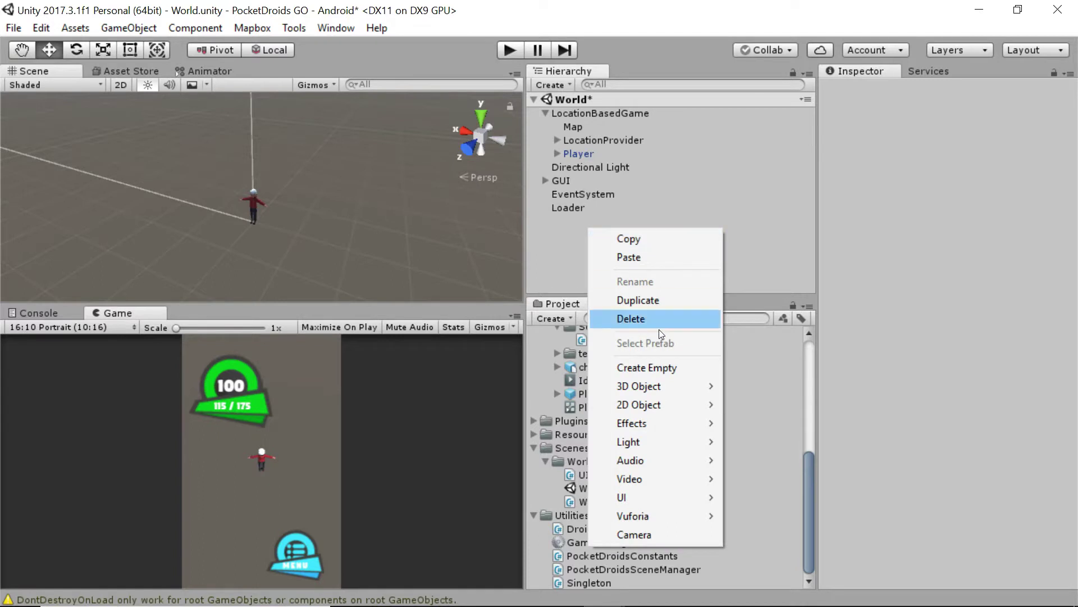
pyautogui.moveTo(681, 389)
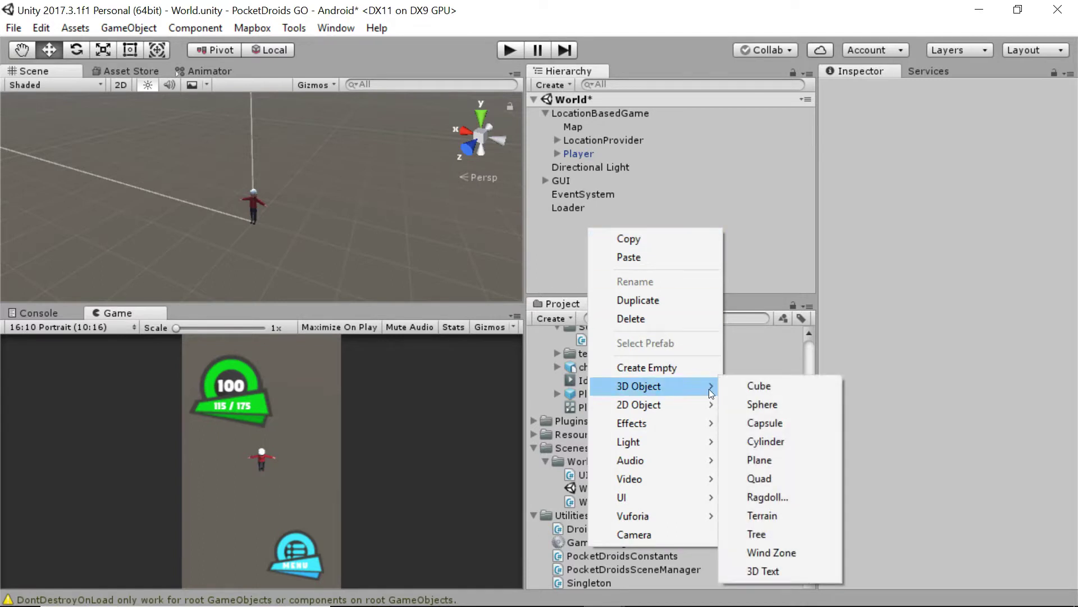
pyautogui.click(812, 568)
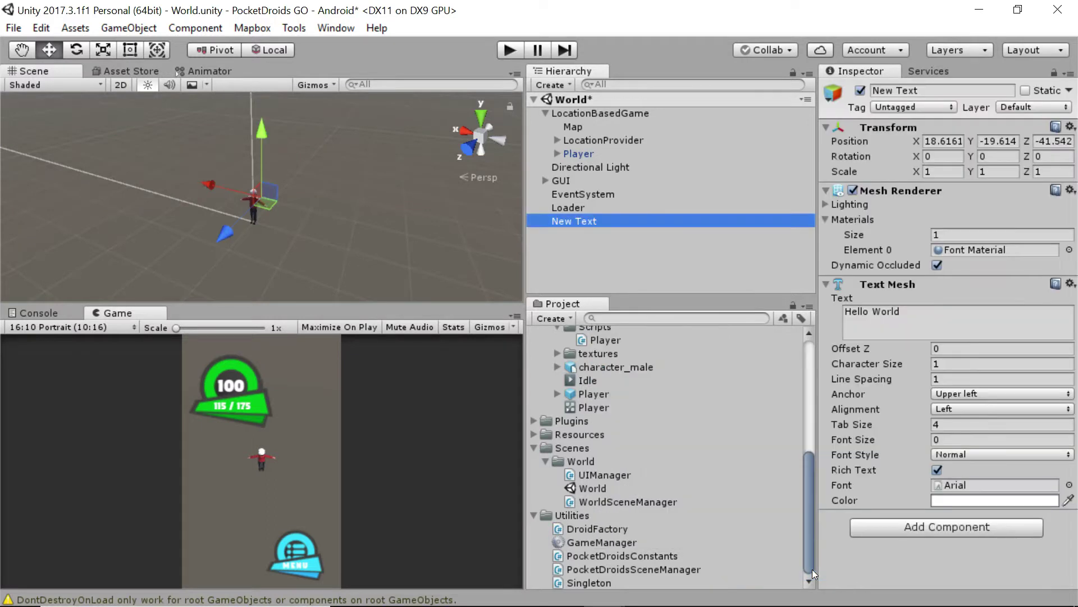
# Rename the new text object to 'POI XP Bonus', frame it, and select it.
pyautogui.click(599, 222)
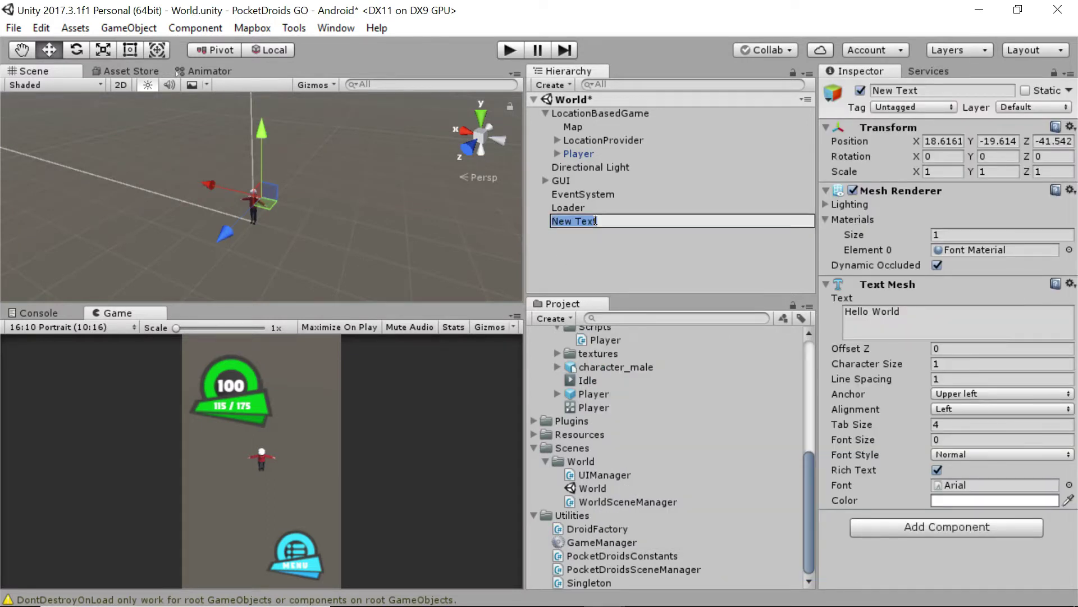
pyautogui.write('POI XP Bonus')
pyautogui.press('Return')
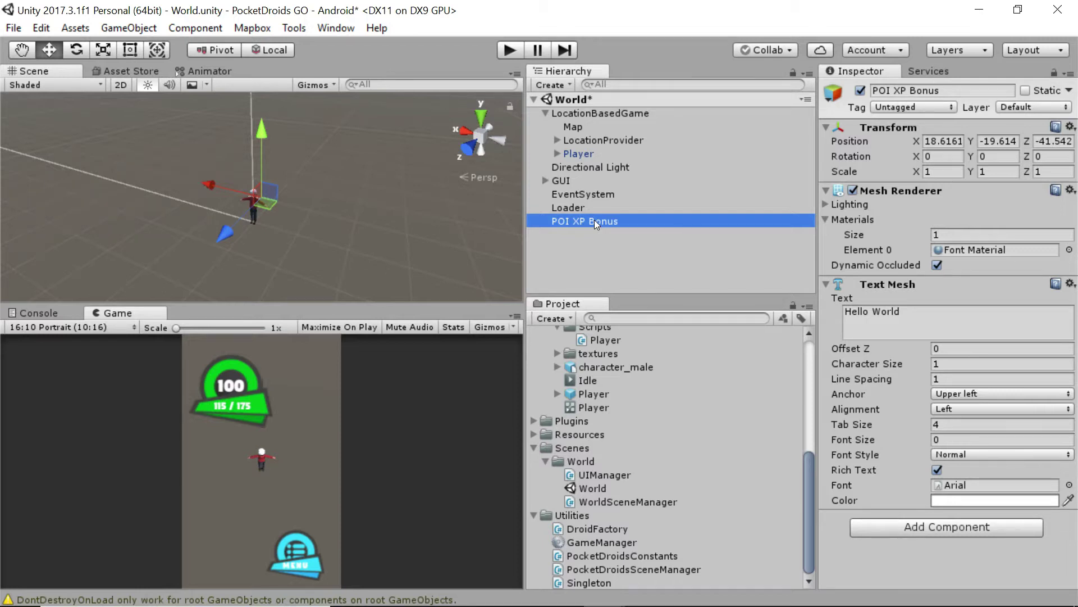
pyautogui.doubleClick(608, 224)
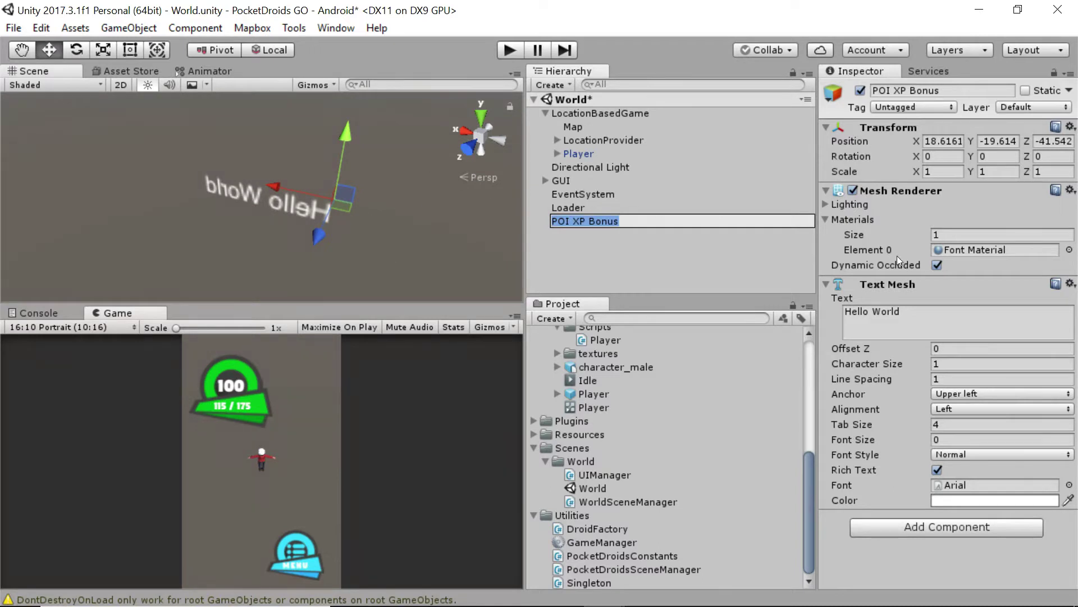
pyautogui.click(739, 251)
pyautogui.click(309, 215)
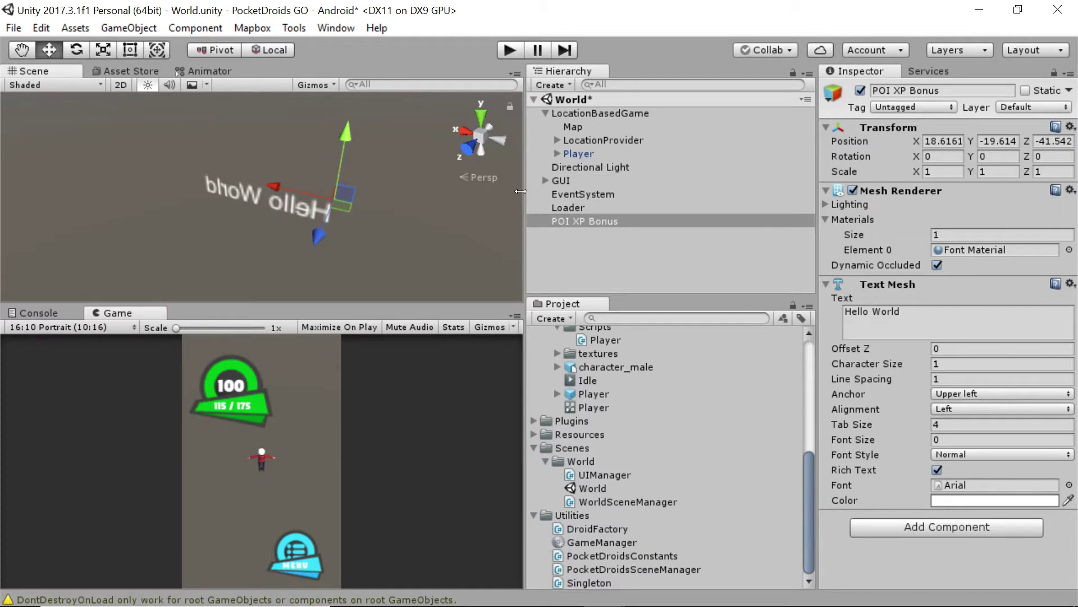
# Replace the Text Mesh's 'Hello World' text with 'XP'.
pyautogui.doubleClick(928, 314)
pyautogui.hotkey('ctrl', 'a')
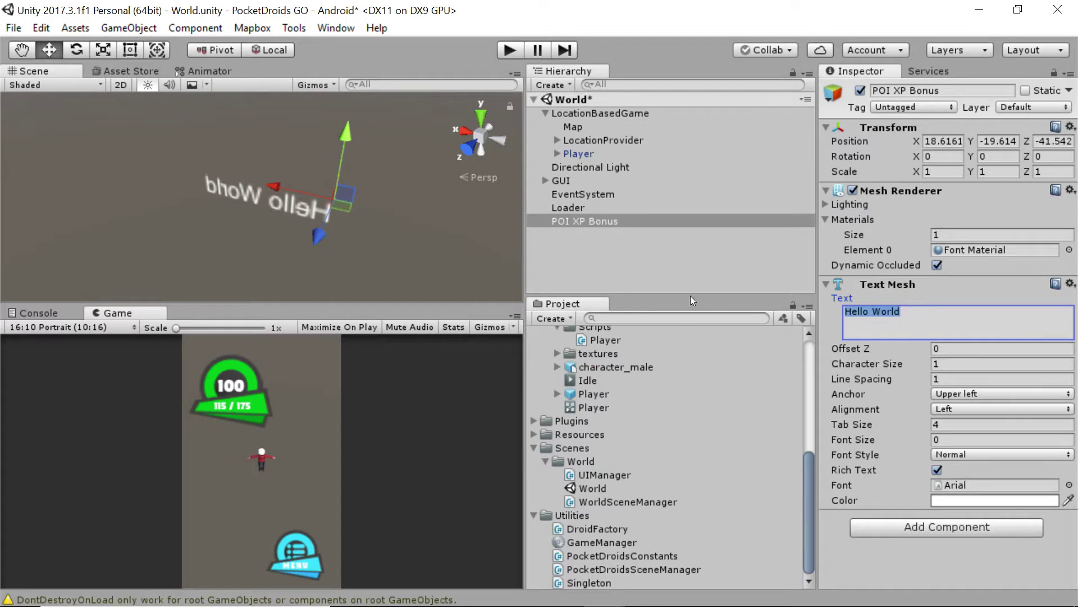
pyautogui.write('XP')
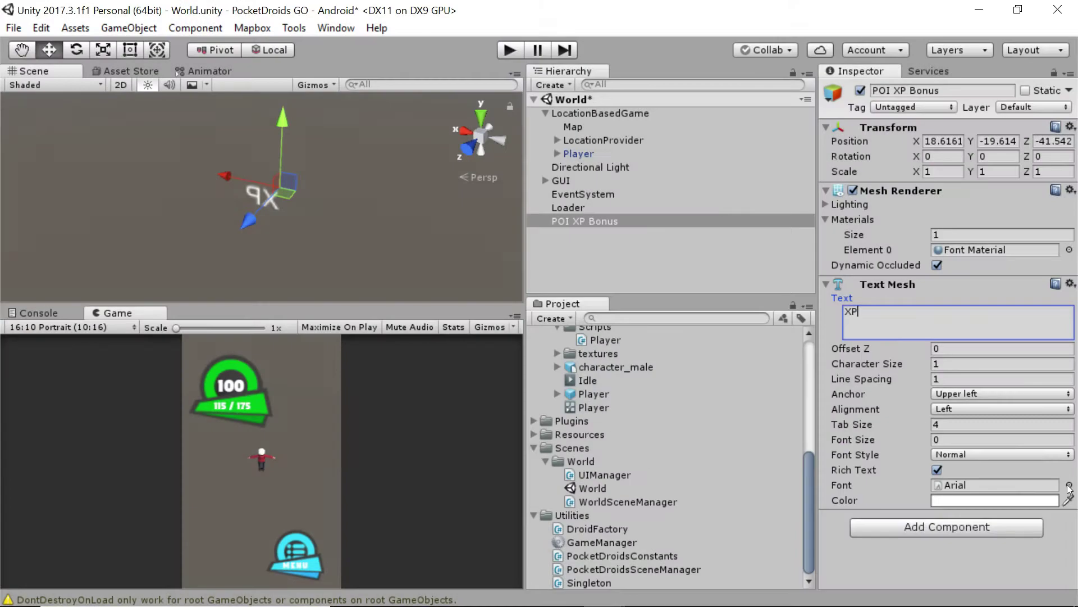
# Switch the Text Mesh font from Arial to Digitalt.
pyautogui.click(1068, 485)
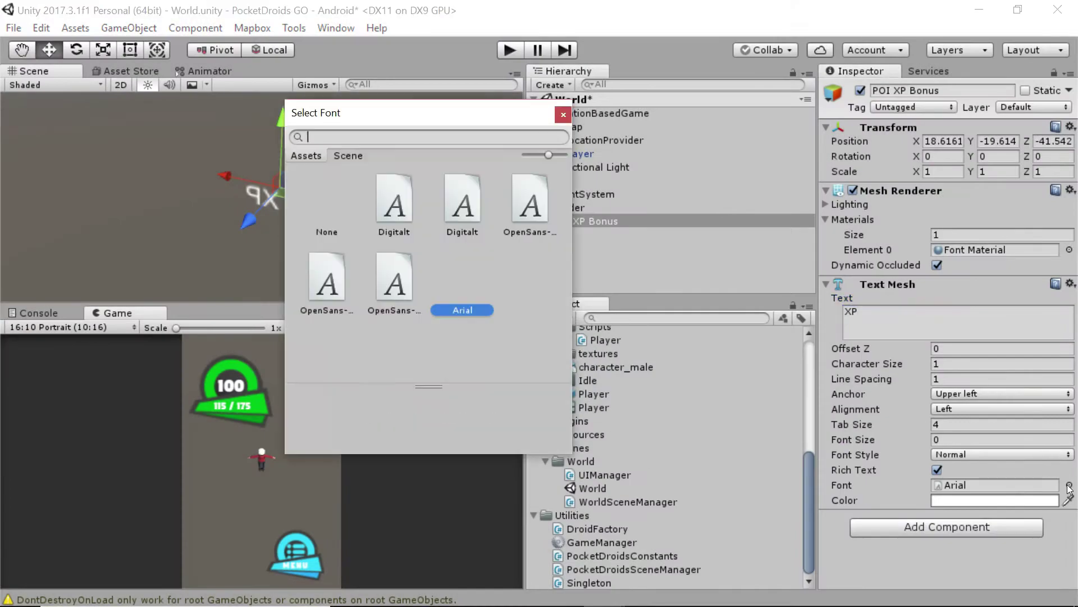
pyautogui.click(408, 202)
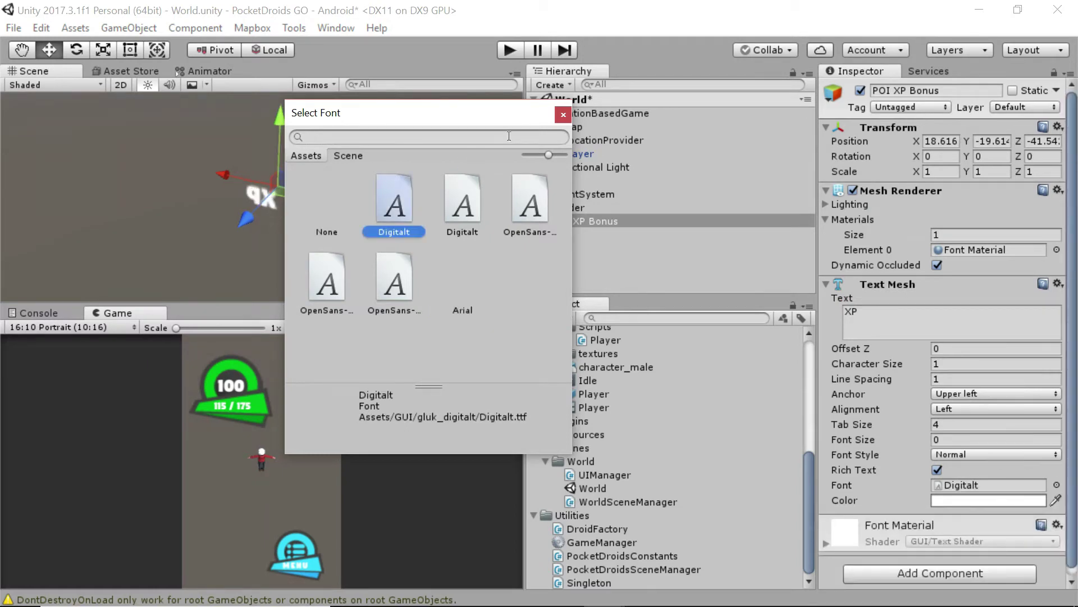
pyautogui.click(564, 114)
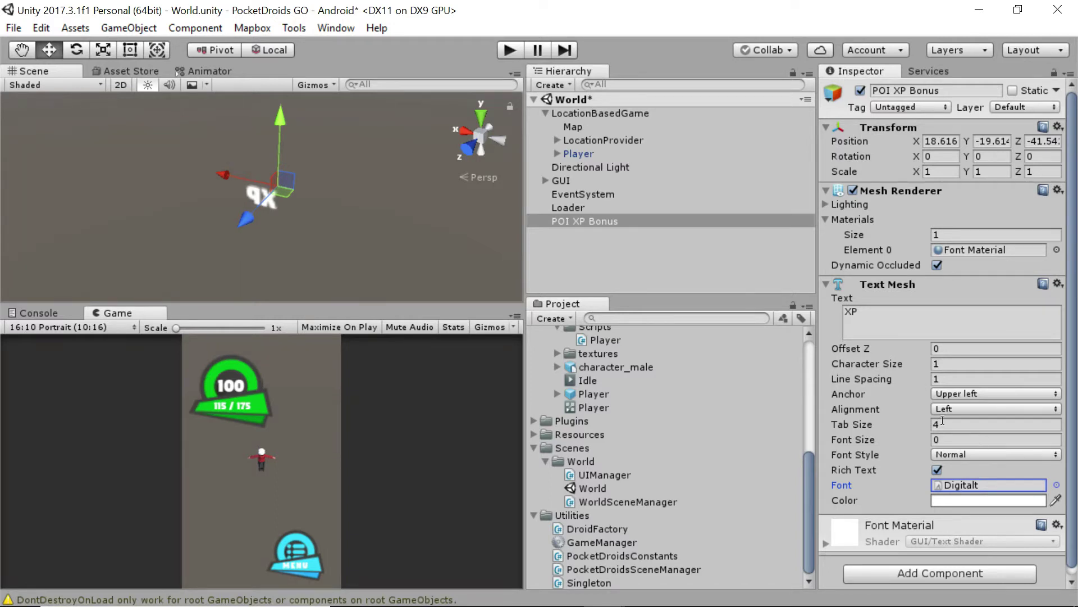
# Set the text anchor to Middle center, alignment to Center, and font size to 124.
pyautogui.click(982, 394)
pyautogui.click(982, 486)
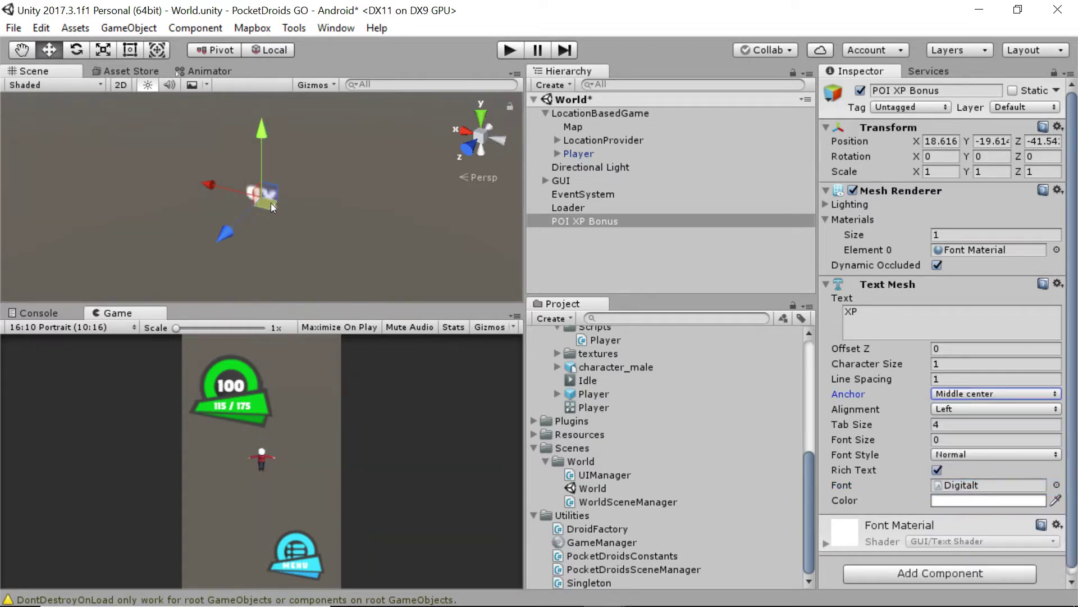
pyautogui.click(995, 409)
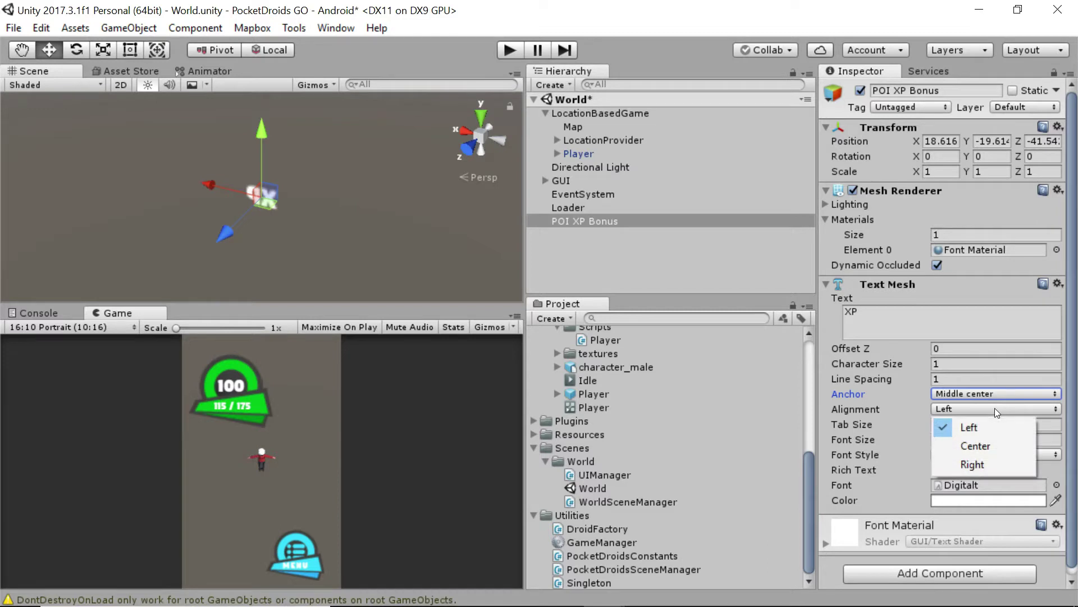
pyautogui.click(986, 443)
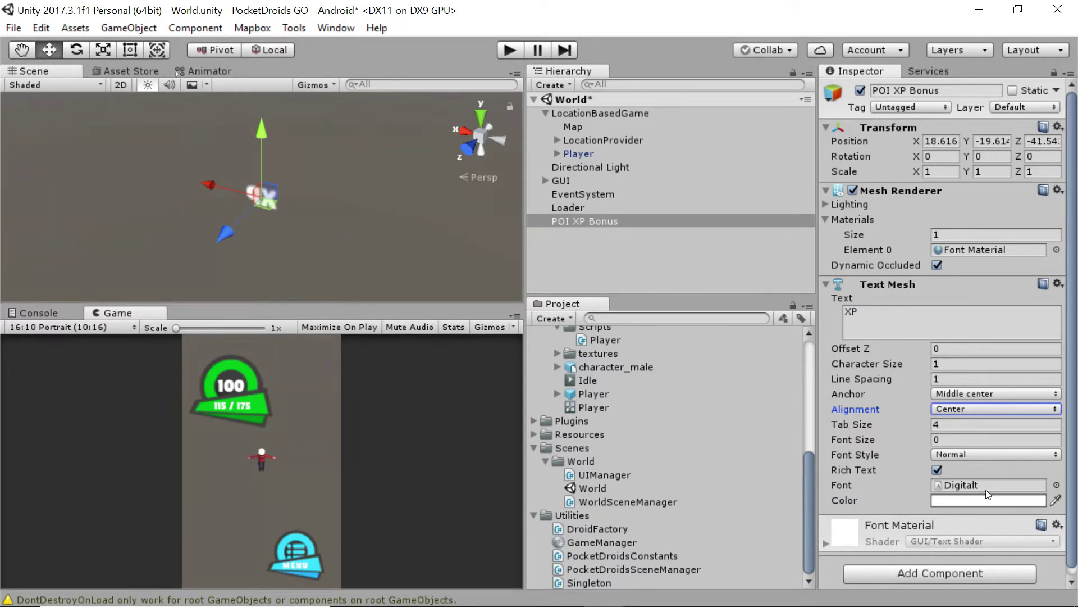
pyautogui.click(974, 439)
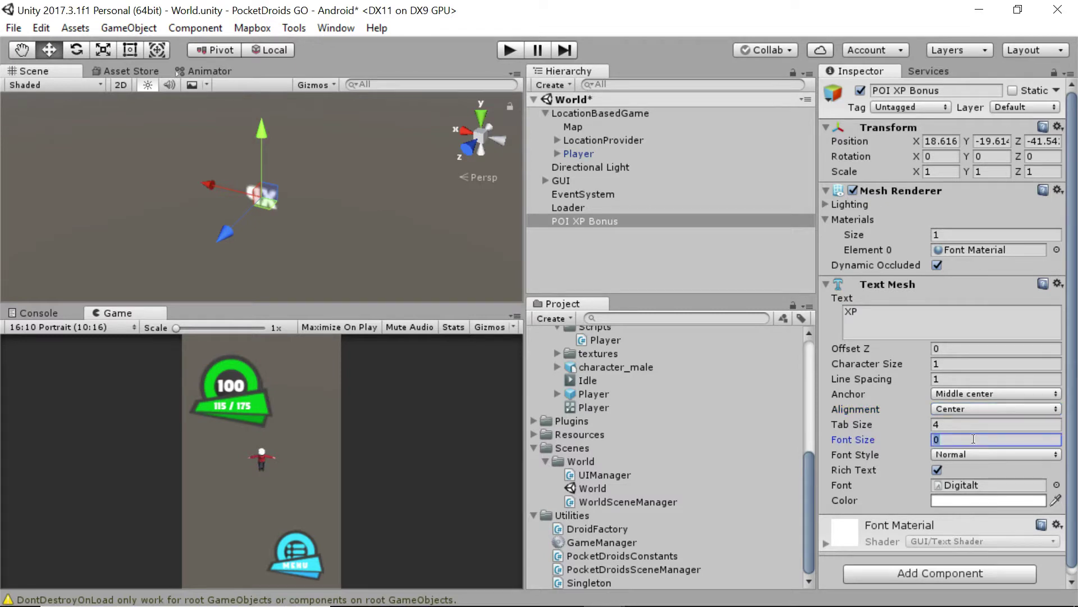
pyautogui.write('124')
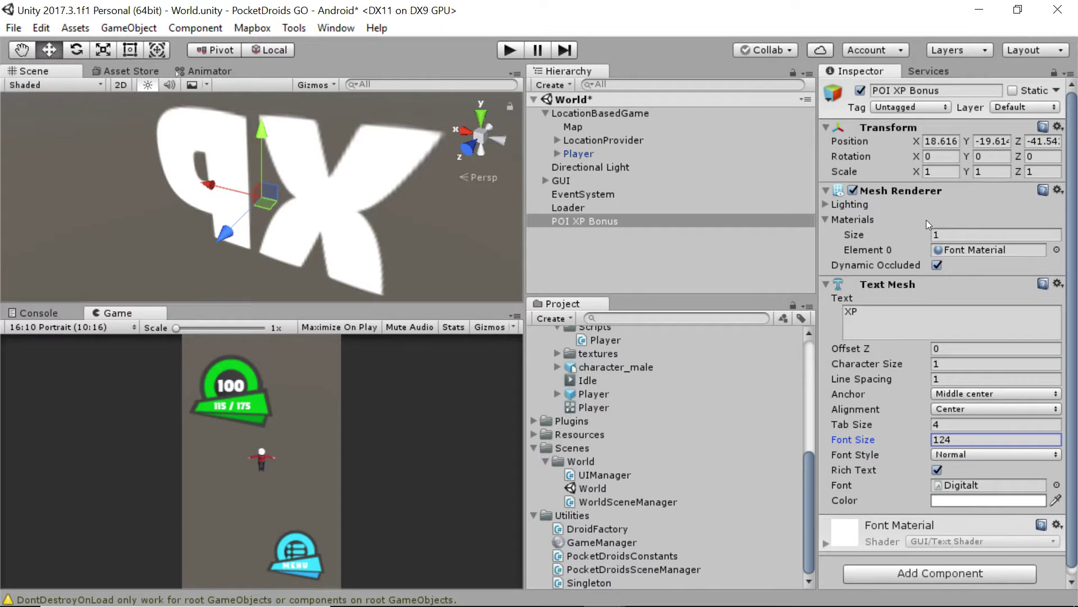
# Zero the text's X, Y, Z position, then raise it to Y 6.51 above the player.
pyautogui.click(952, 139)
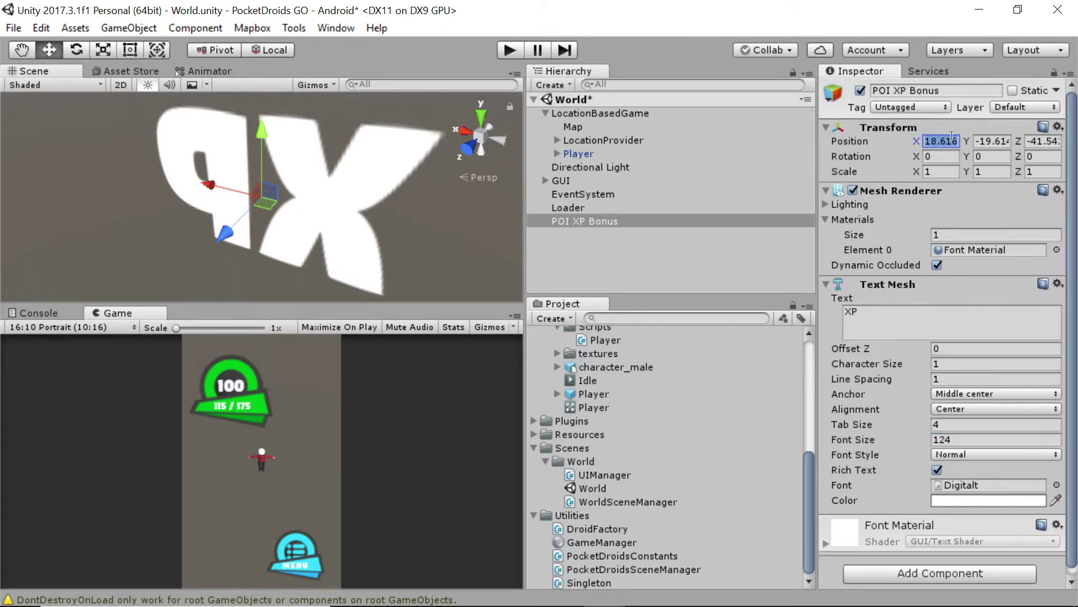
pyautogui.write('0')
pyautogui.press('Tab')
pyautogui.write('0')
pyautogui.press('Tab')
pyautogui.write('0')
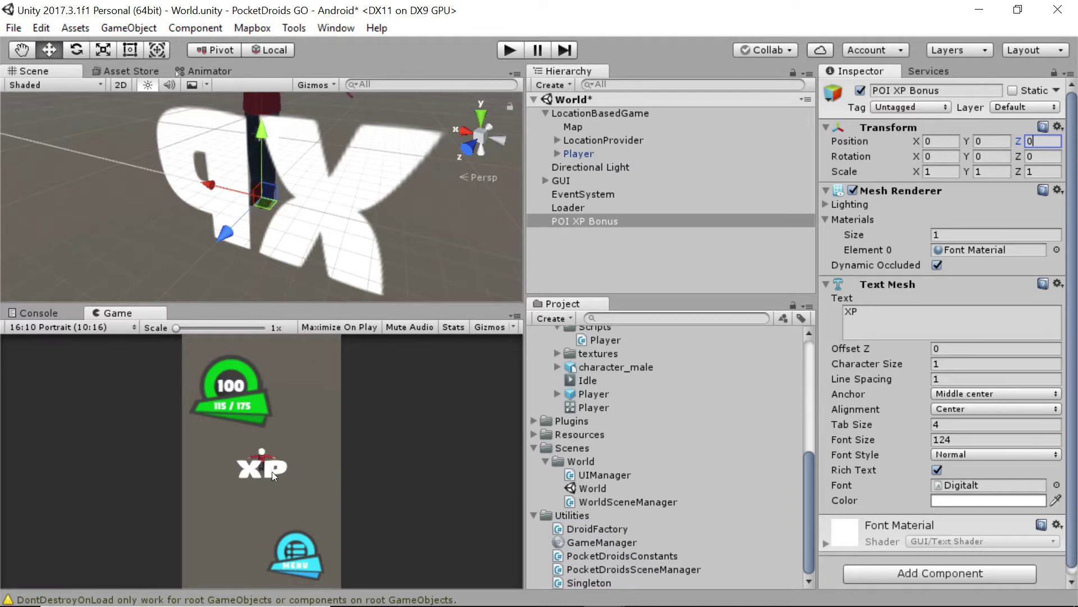
pyautogui.moveTo(261, 139); pyautogui.dragTo(250, 28)
pyautogui.press('f')
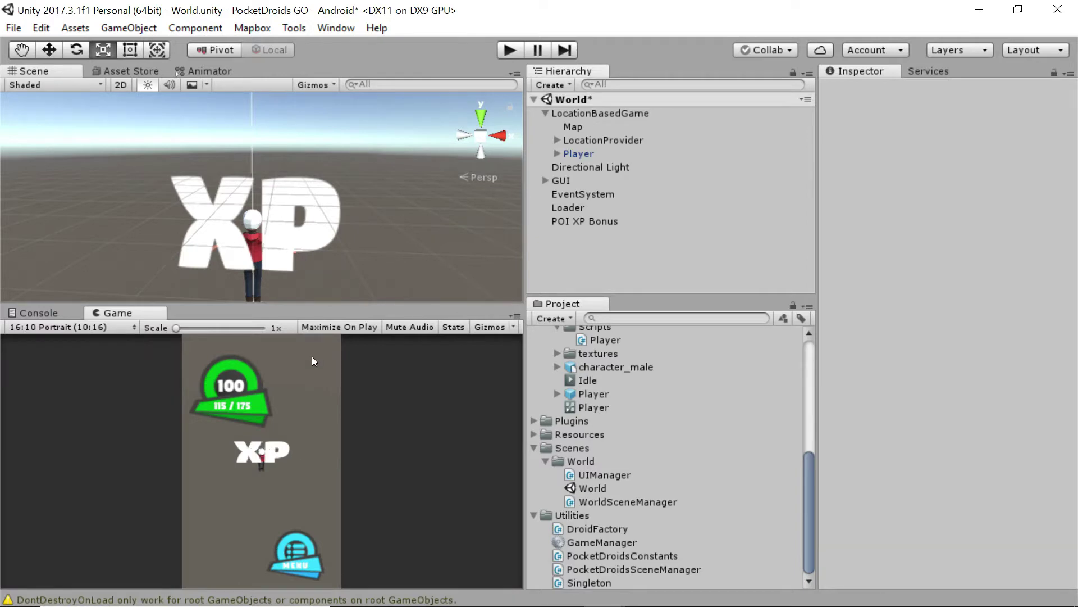
# Inspect the GUI object, reselect POI XP Bonus, and collapse the Models, Scenes and Mapbox SDK folders.
pyautogui.click(646, 180)
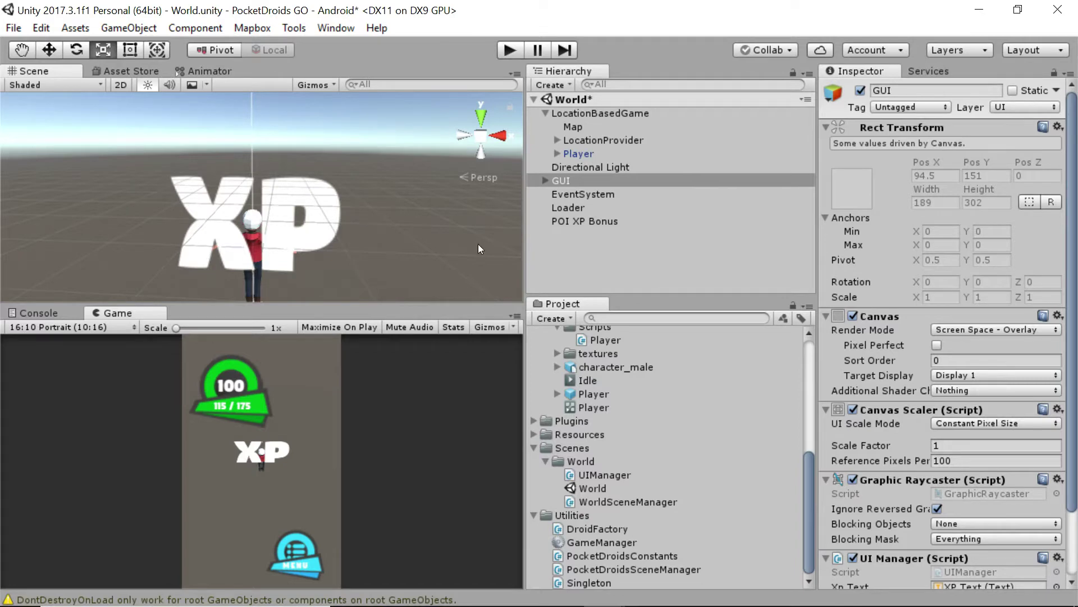
pyautogui.click(595, 220)
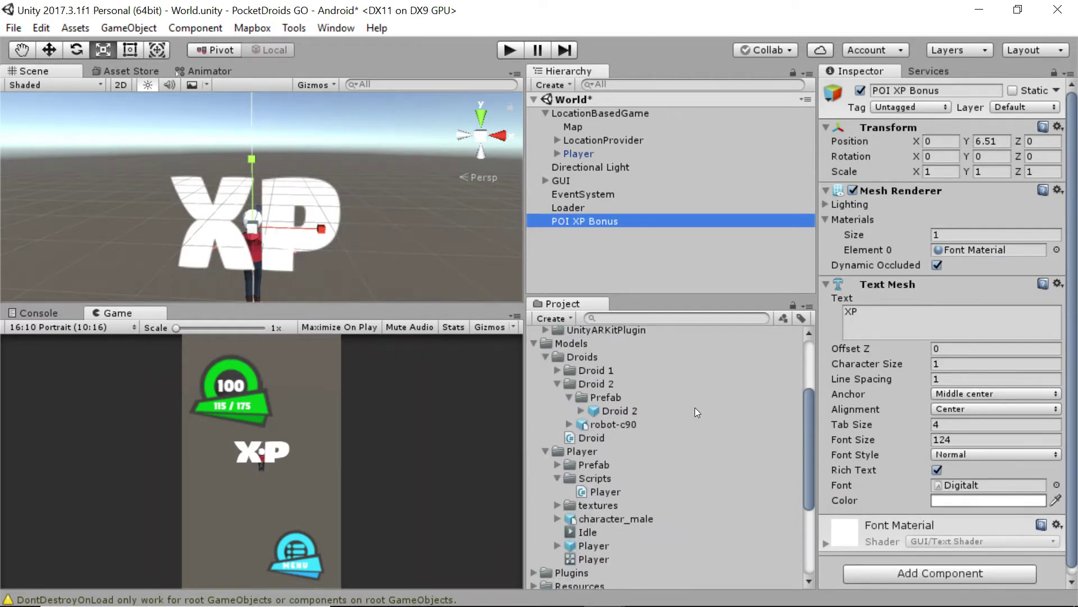
pyautogui.scroll(3, 695, 412)
pyautogui.click(533, 444)
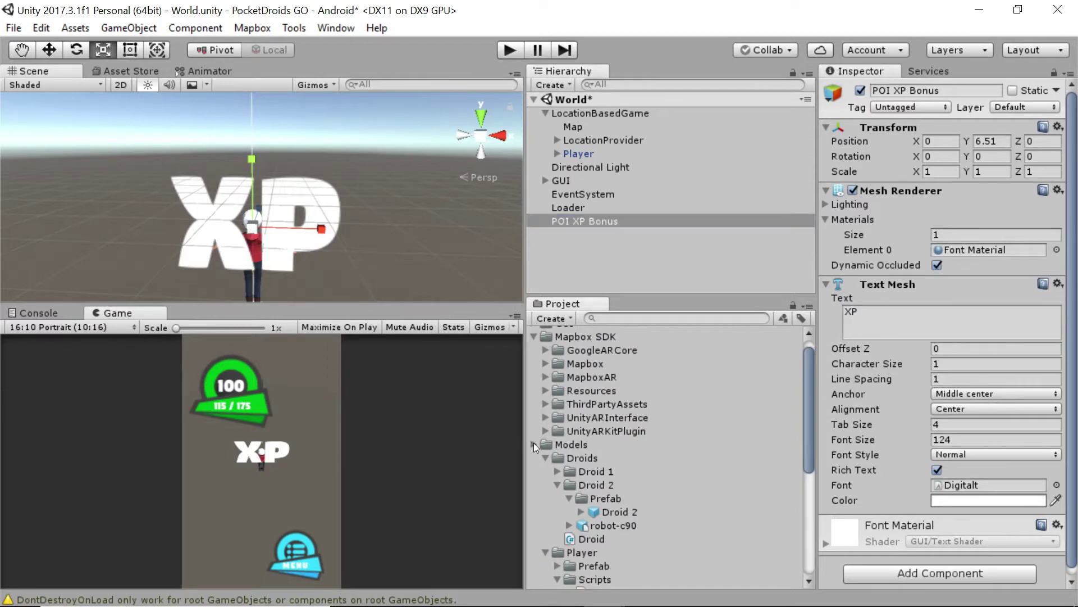
pyautogui.click(533, 486)
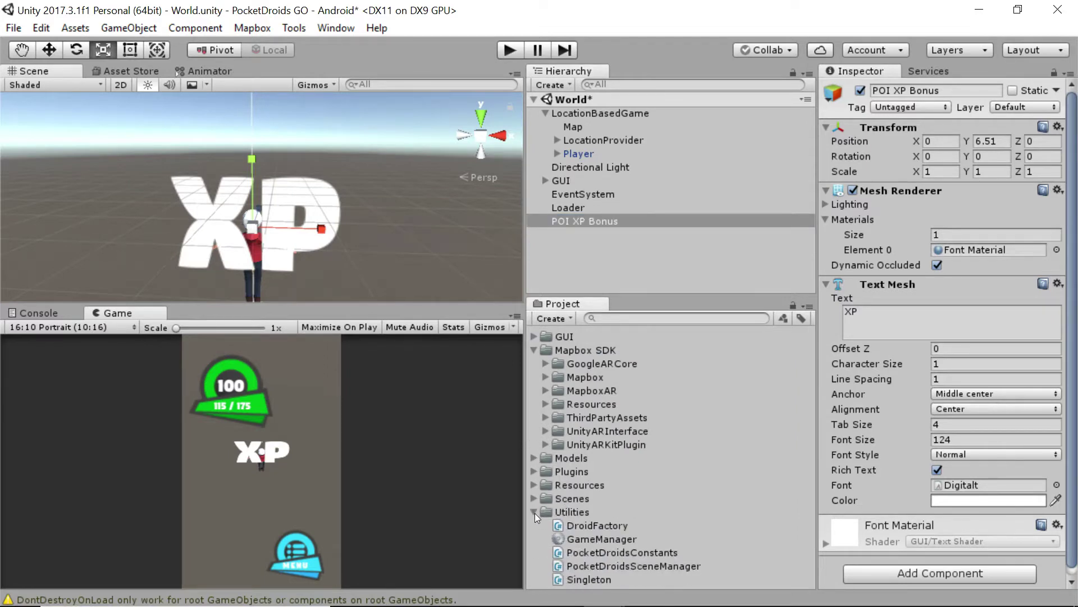
pyautogui.click(534, 350)
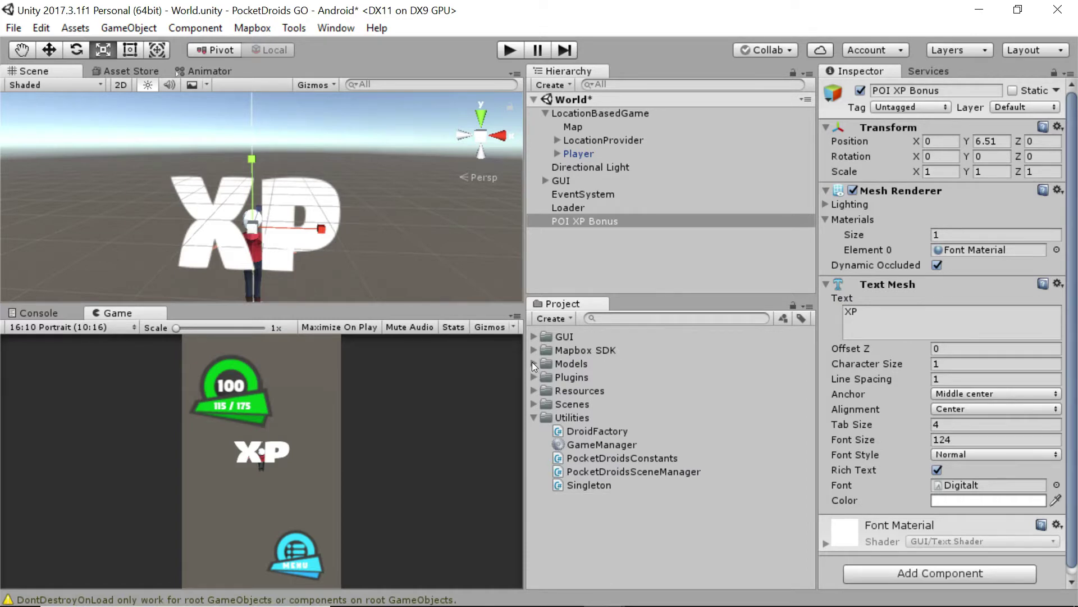
# Expand Models to show its Droids and Player subfolders, then select Models.
pyautogui.click(534, 363)
pyautogui.click(553, 375)
pyautogui.click(545, 377)
pyautogui.click(544, 390)
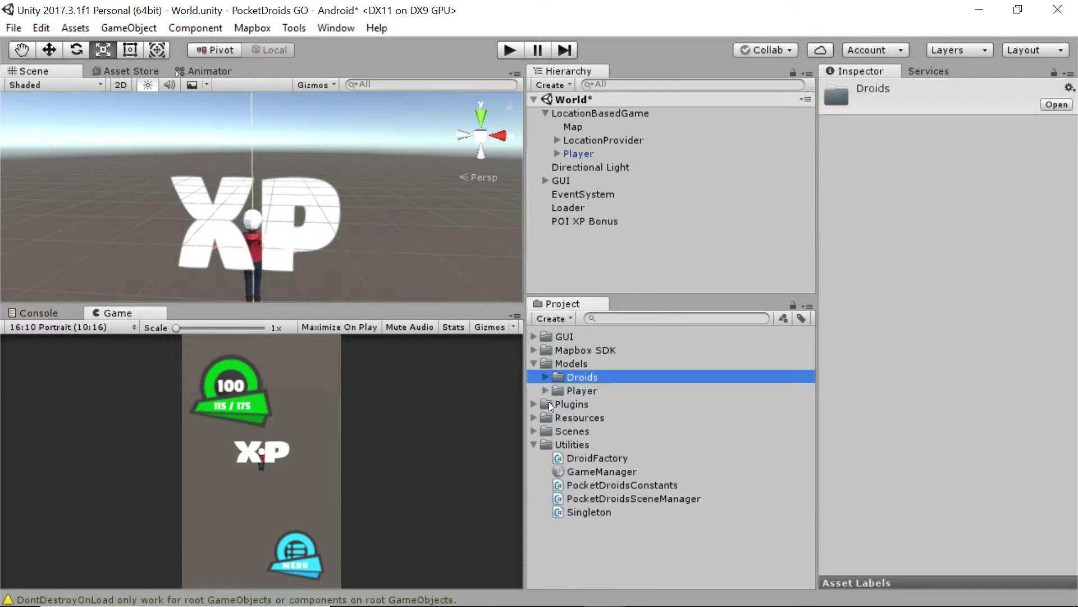
pyautogui.click(568, 365)
# Create a 'Field Objects' folder inside Models, then reselect POI XP Bonus.
pyautogui.rightClick(568, 363)
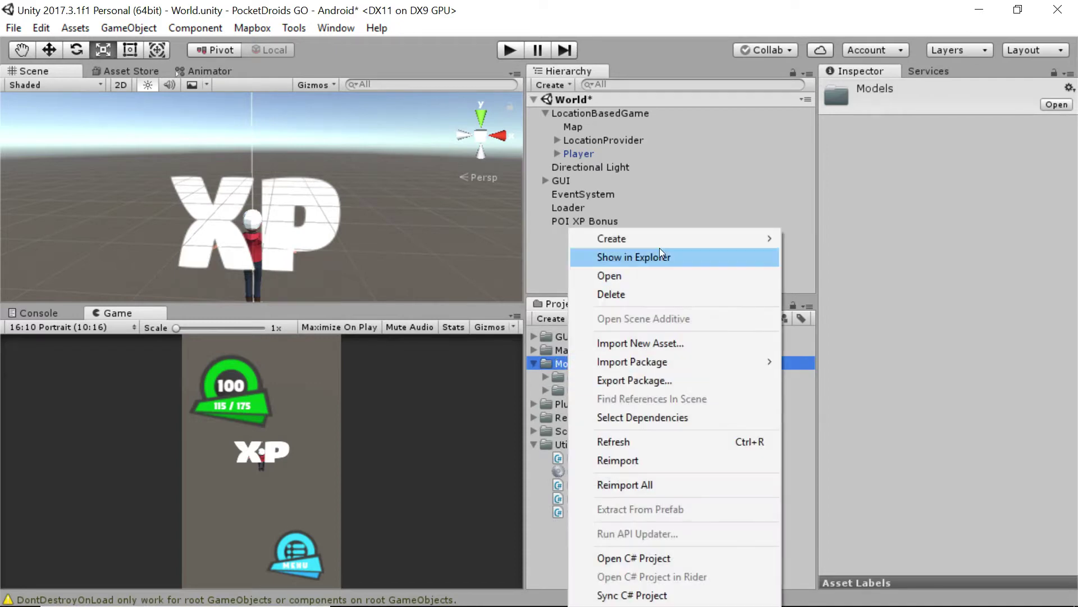
pyautogui.moveTo(701, 236)
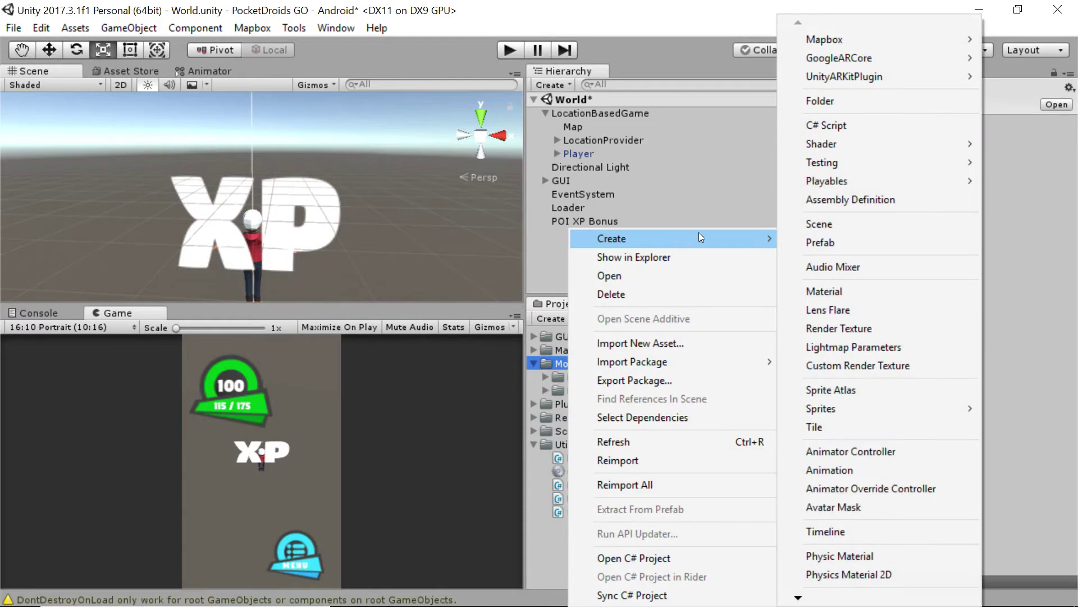
pyautogui.click(864, 102)
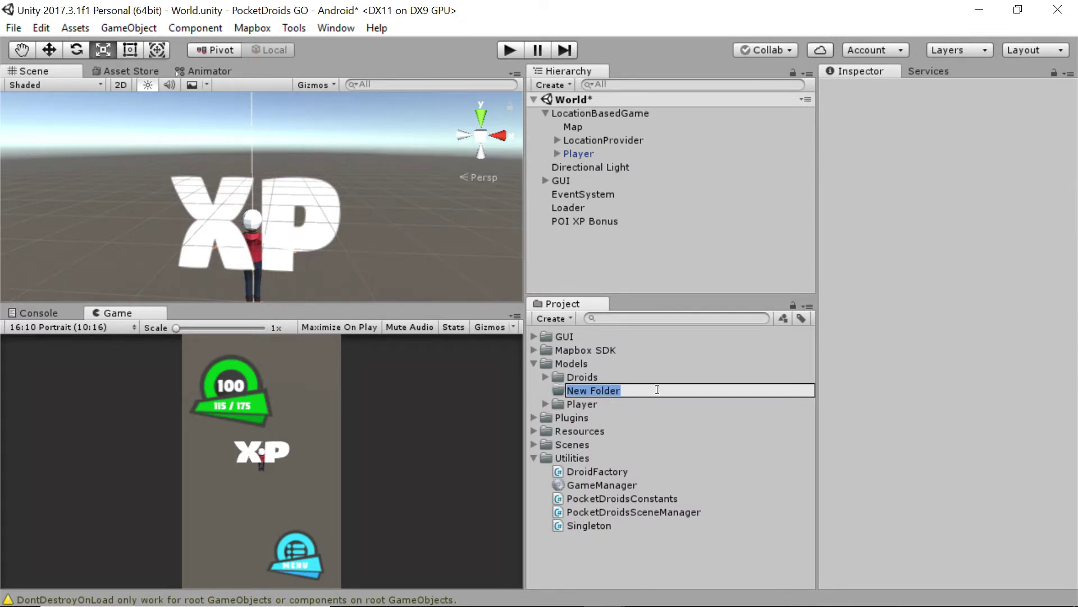
pyautogui.write('Field Objects')
pyautogui.press('BackSpace')
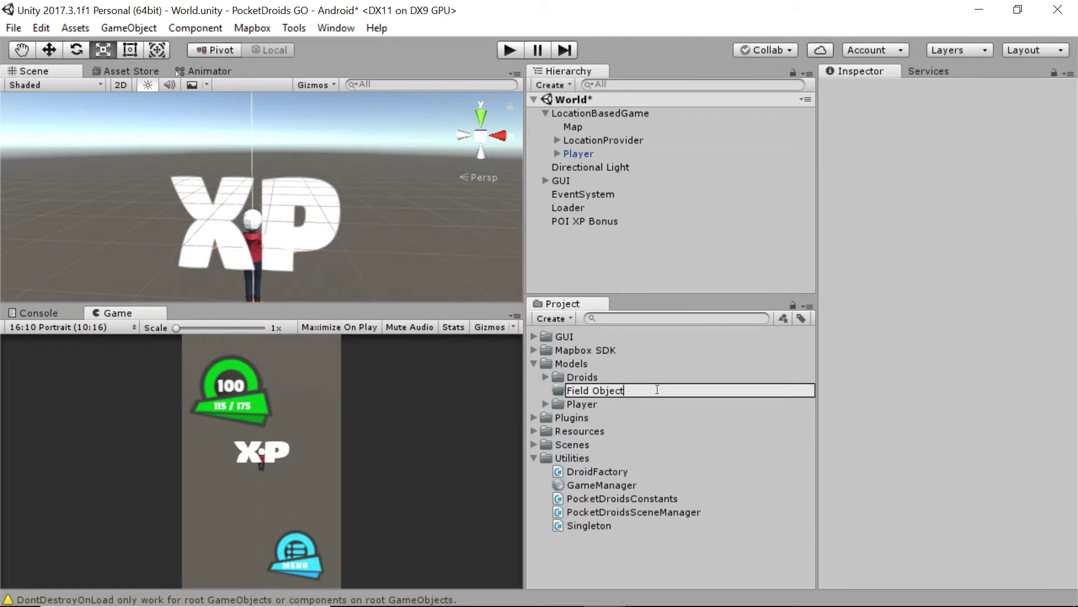
pyautogui.write('s')
pyautogui.press('Return')
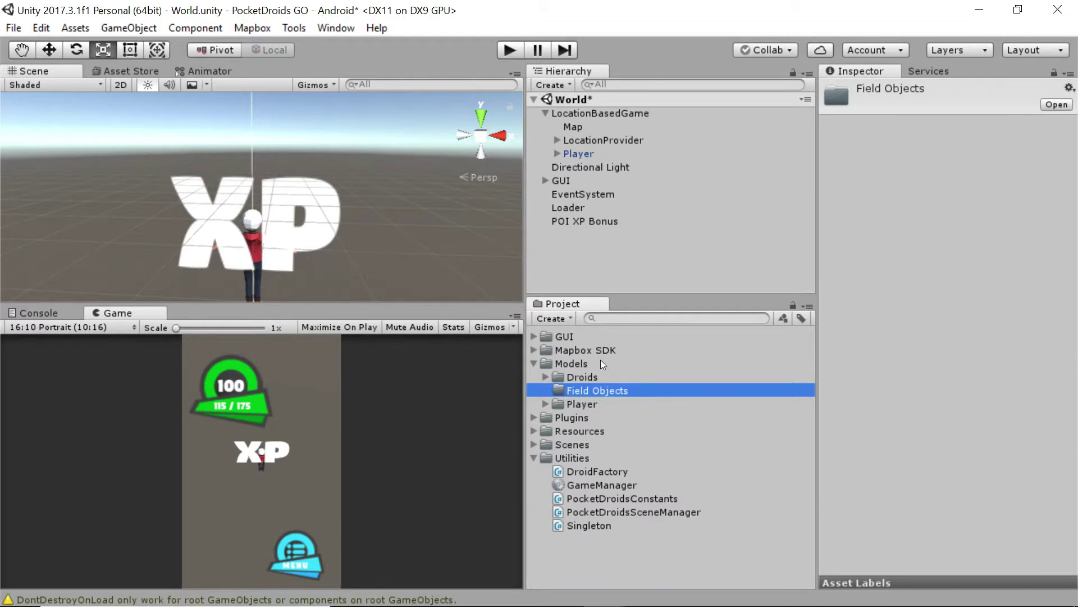
pyautogui.click(572, 220)
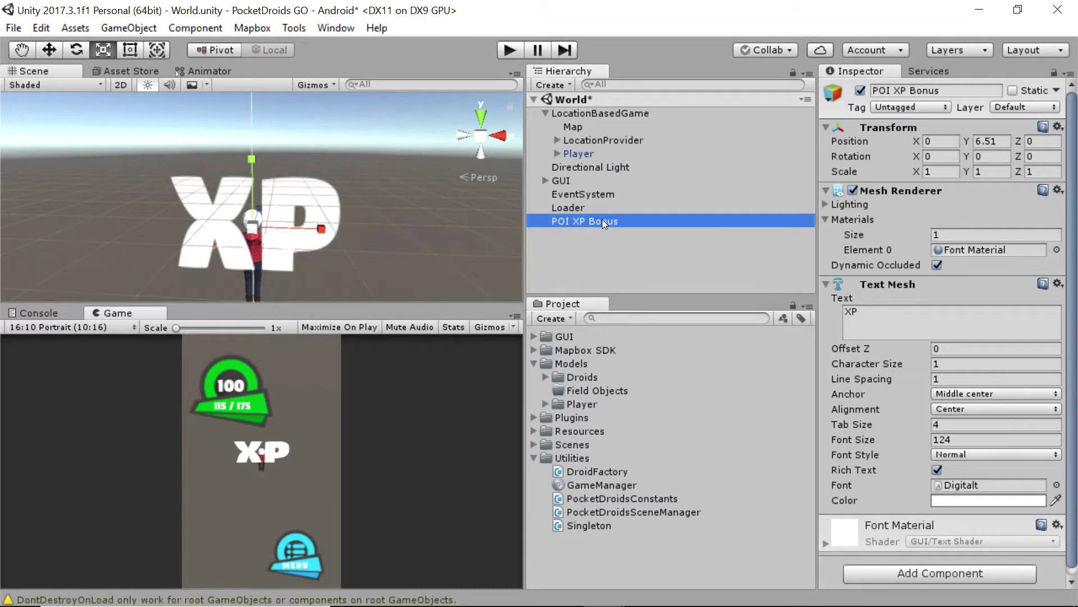
# Make POI XP Bonus a prefab in Field Objects, delete the scene copy, and re-add it as an instance.
pyautogui.moveTo(602, 220); pyautogui.dragTo(606, 390)
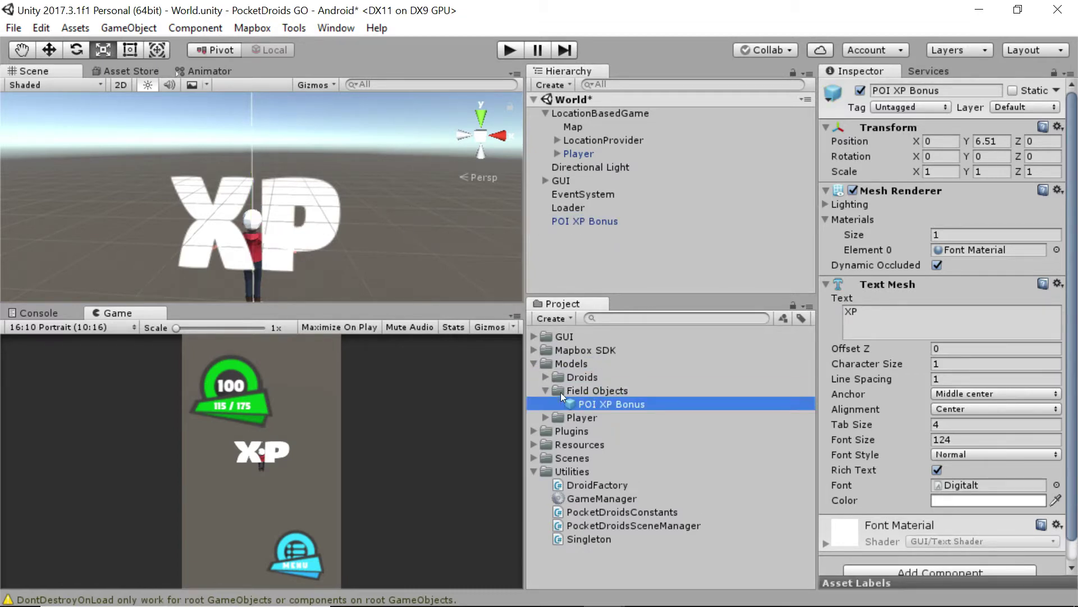
pyautogui.click(567, 222)
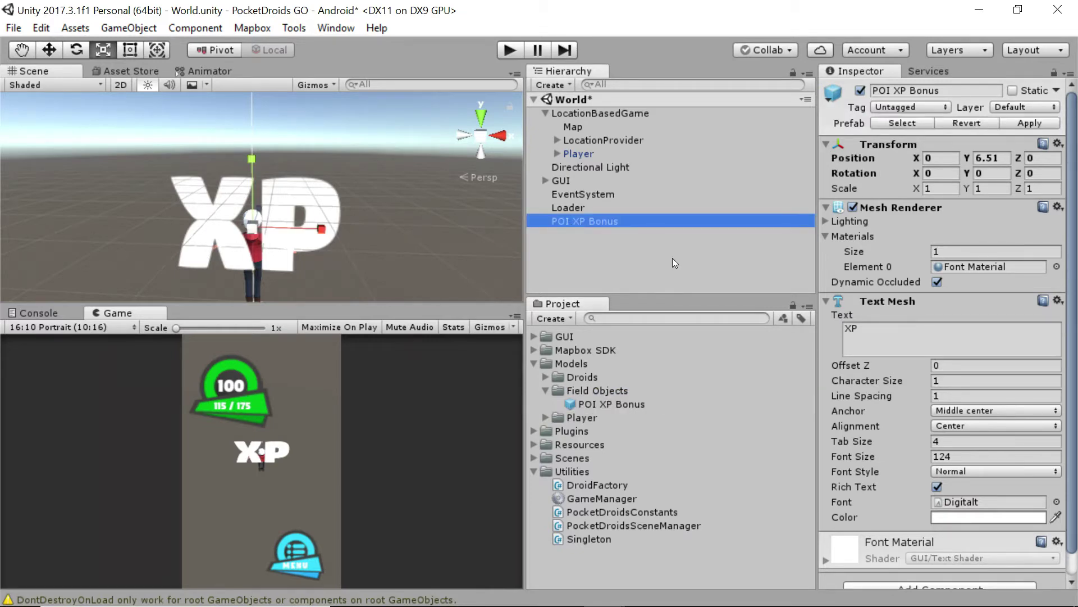
pyautogui.press('Delete')
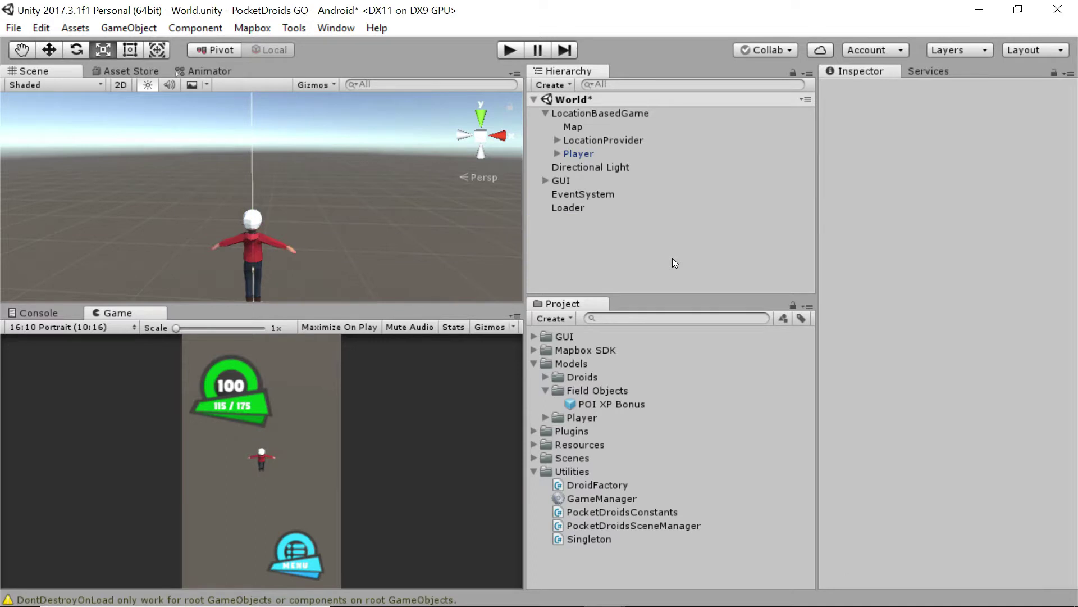
pyautogui.moveTo(617, 403); pyautogui.dragTo(595, 244)
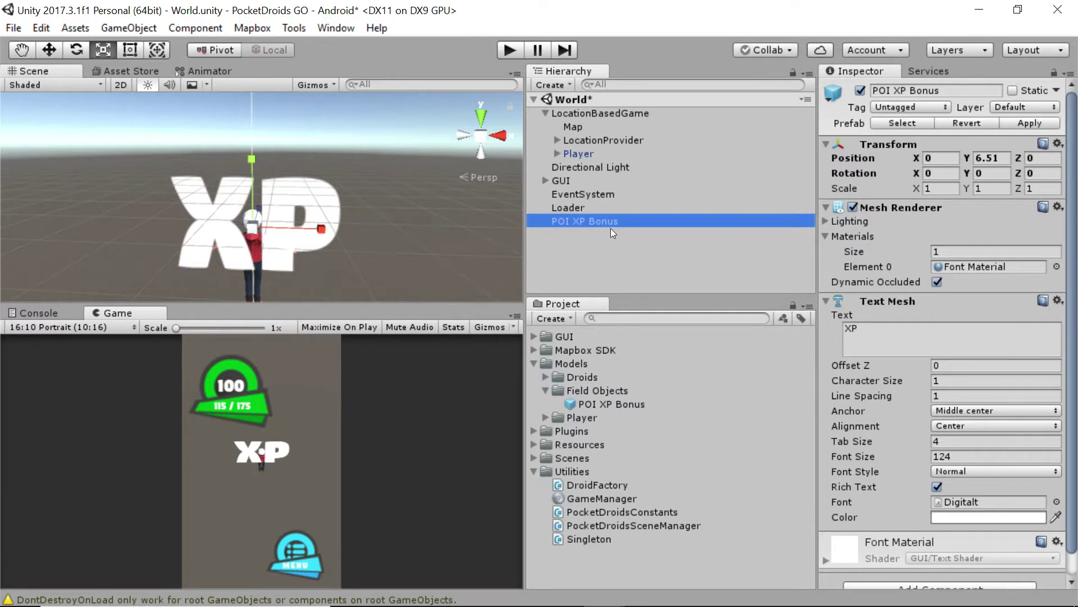
pyautogui.click(507, 51)
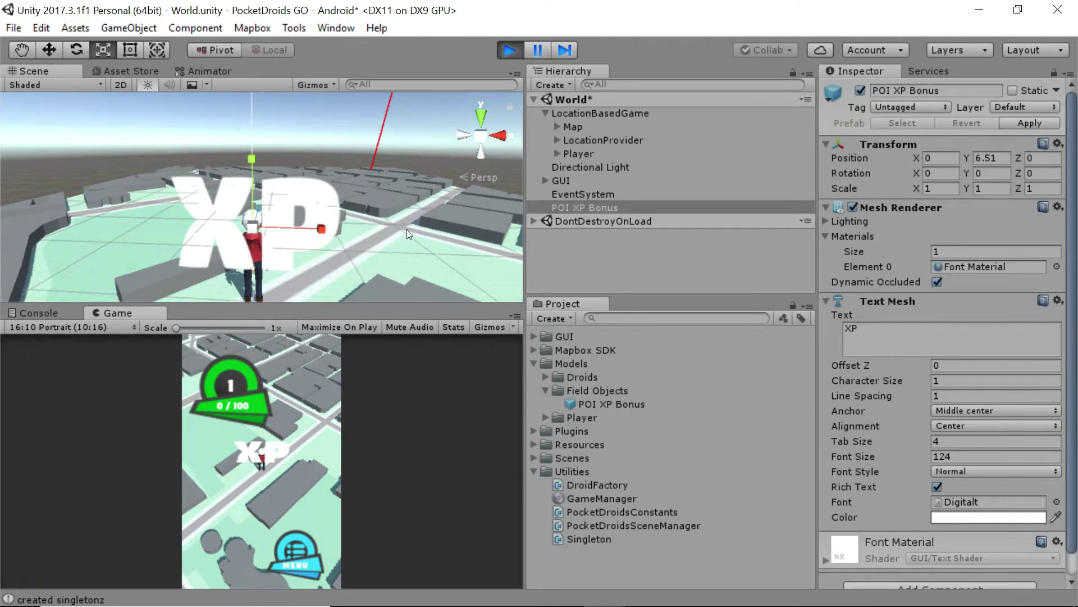
pyautogui.keyDown('alt'); pyautogui.moveTo(383, 220); pyautogui.dragTo(365, 197); pyautogui.keyUp('alt')
pyautogui.scroll(4, 364, 200)
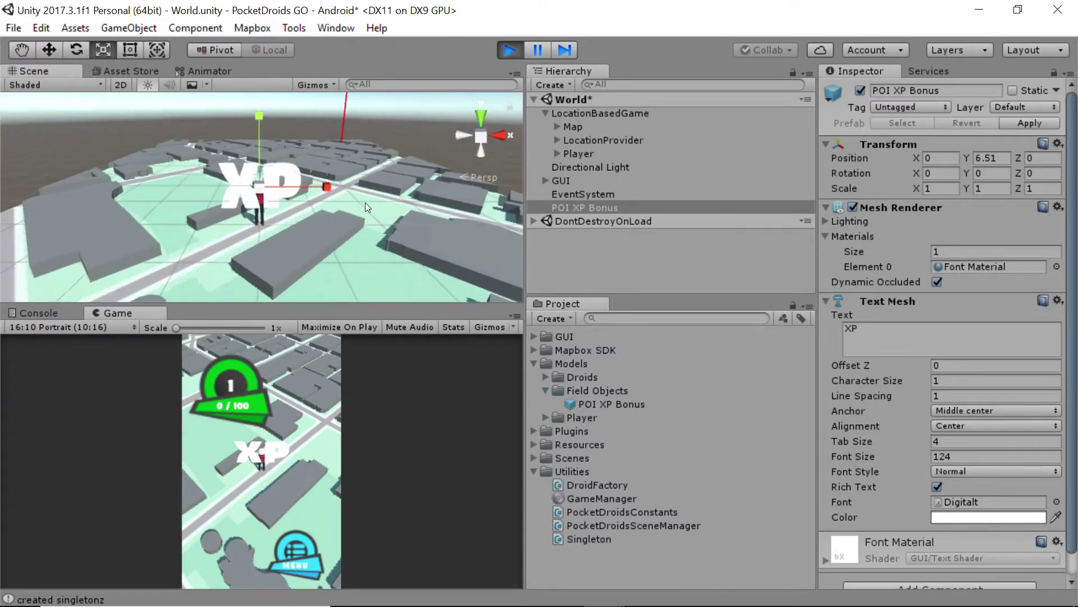
pyautogui.click(513, 55)
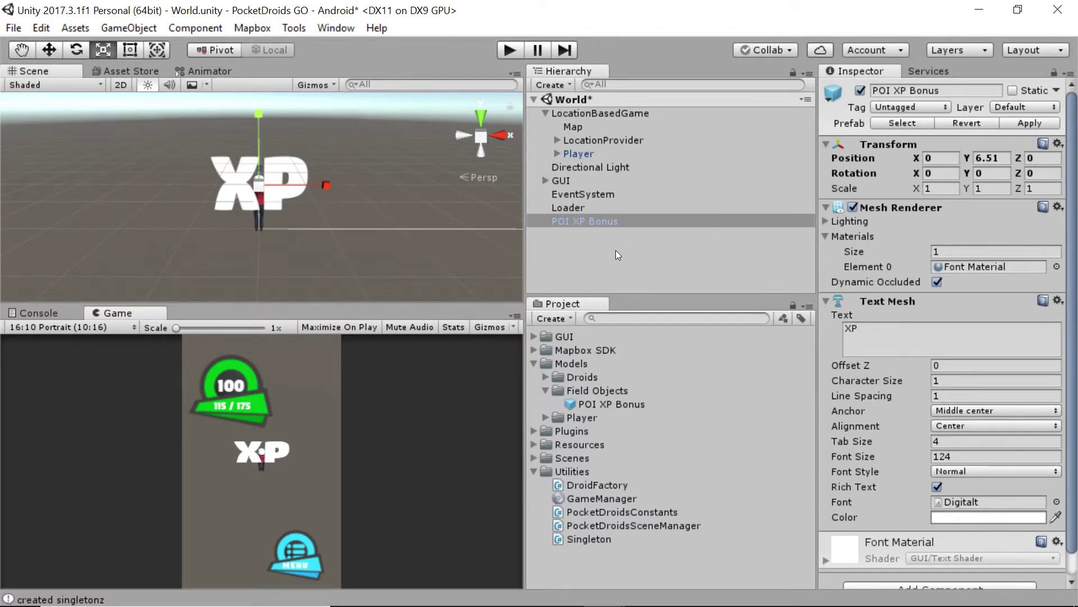
# Create a 'POI XP Bonus' folder in Field Objects and move the prefab into it.
pyautogui.rightClick(589, 389)
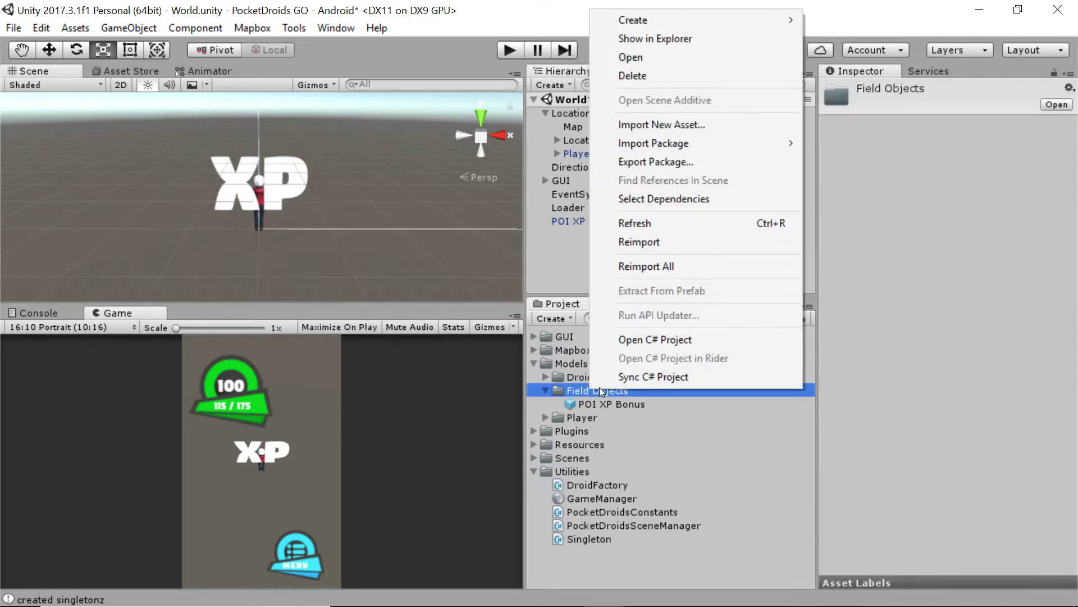
pyautogui.moveTo(693, 15)
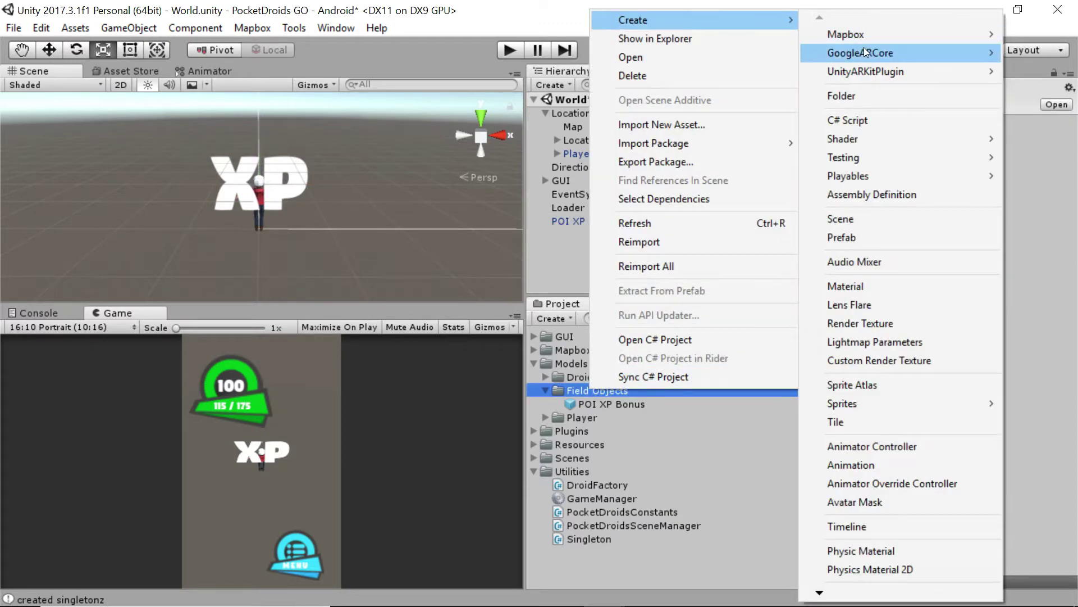
pyautogui.click(871, 101)
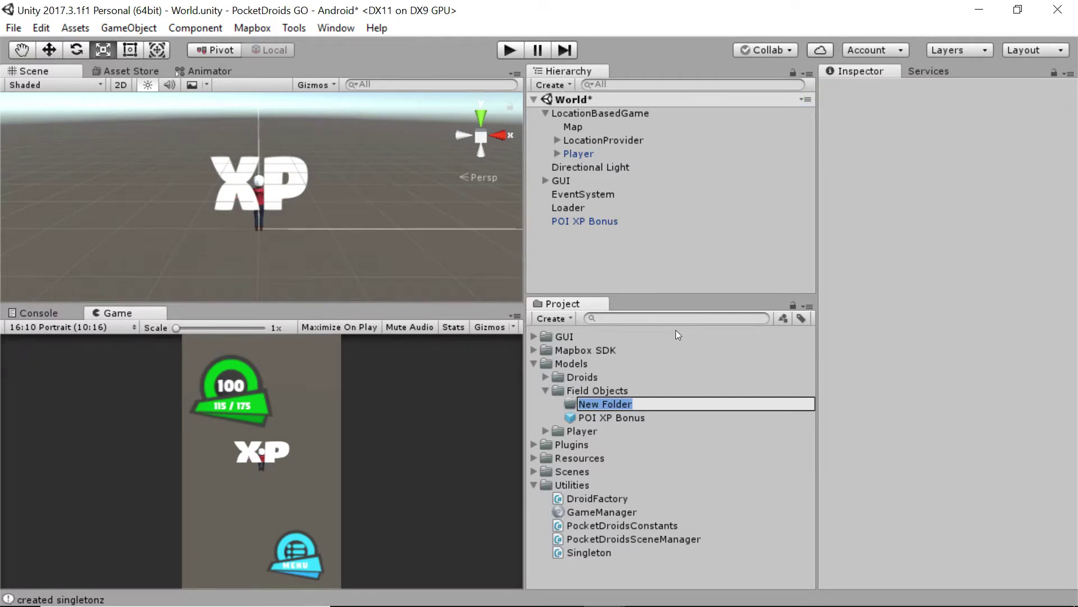
pyautogui.write('POI XP Bonus')
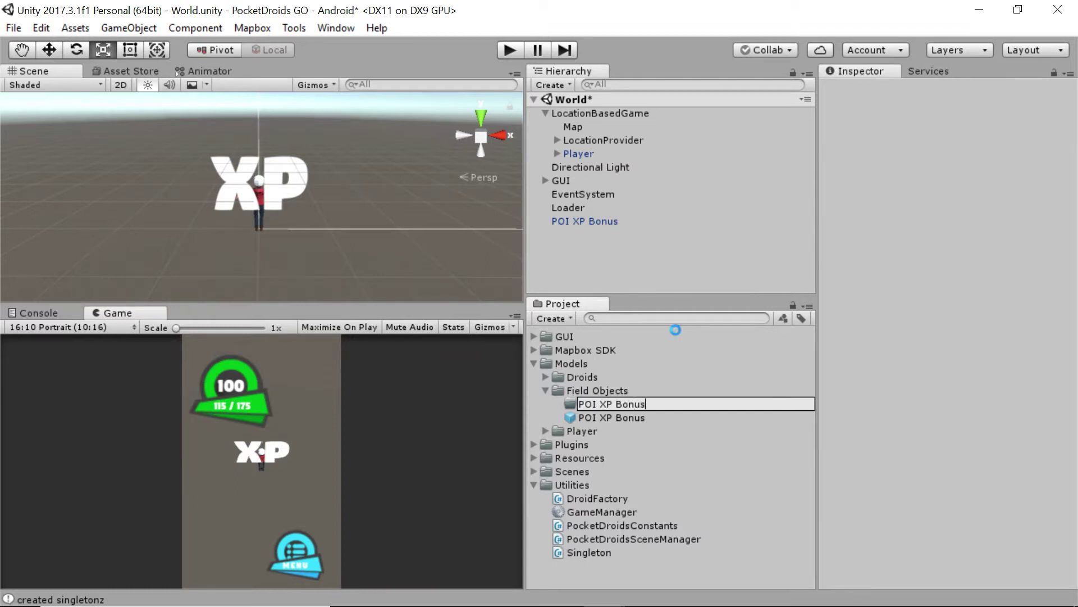
pyautogui.press('Return')
pyautogui.moveTo(625, 417); pyautogui.dragTo(628, 405)
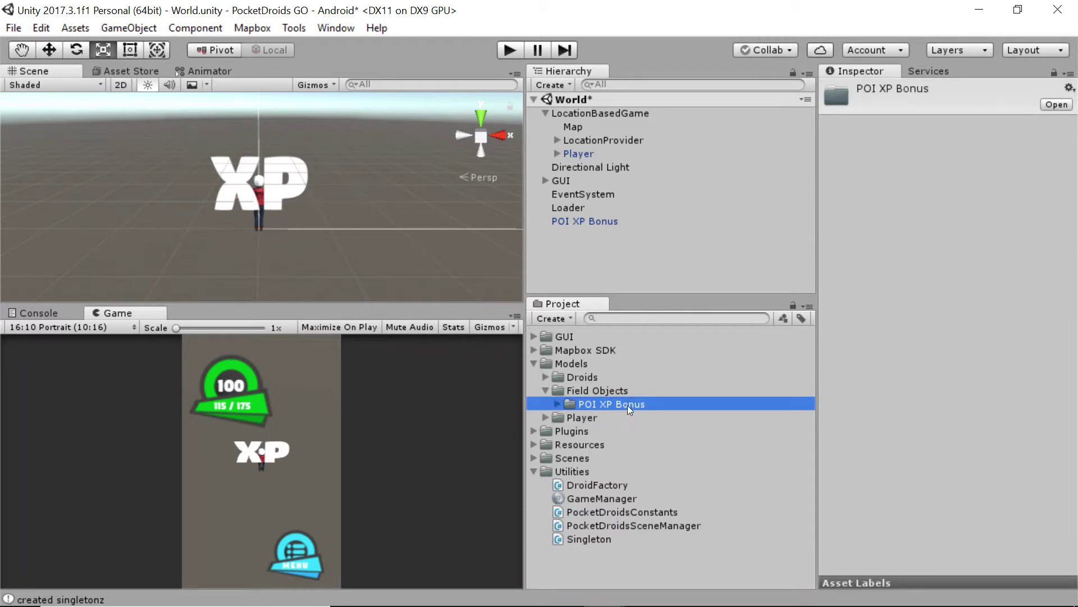
pyautogui.click(558, 404)
# Create a C# script named 'FloatAndRotate' in the POI XP Bonus folder.
pyautogui.rightClick(595, 400)
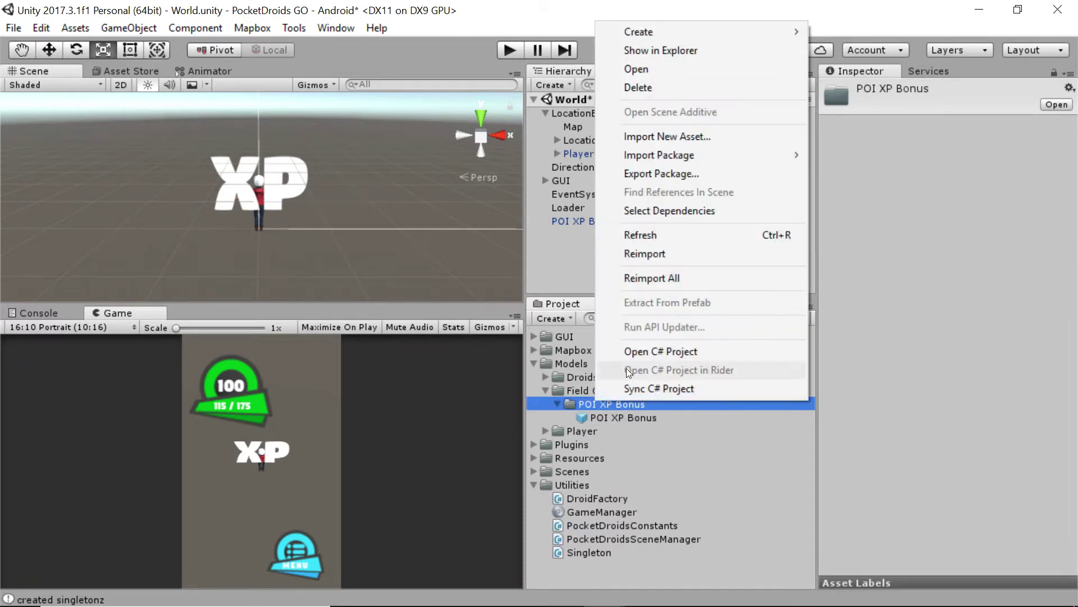
pyautogui.moveTo(652, 39)
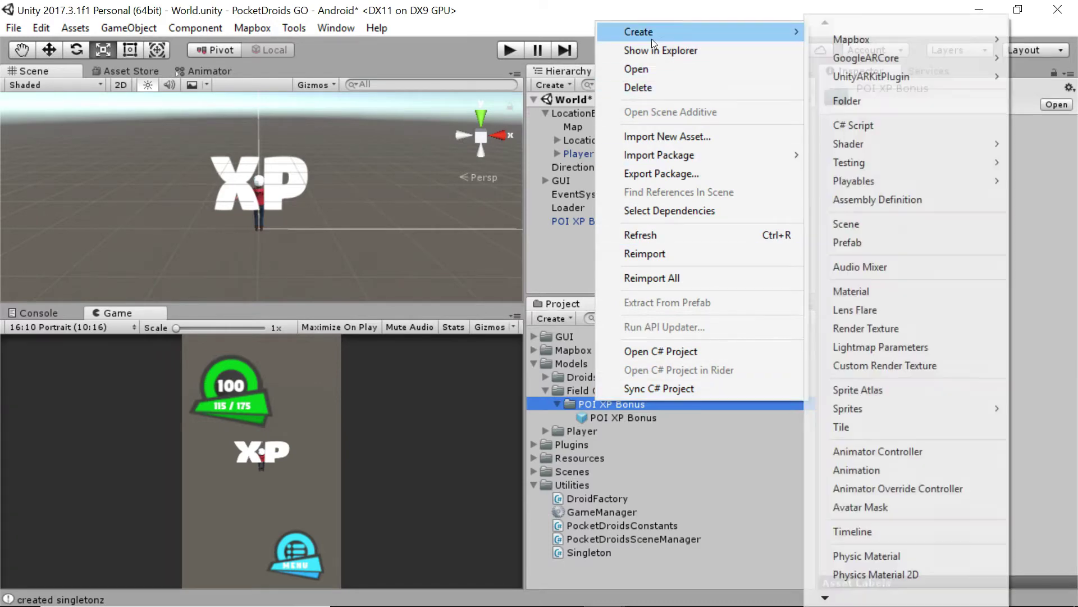
pyautogui.click(869, 124)
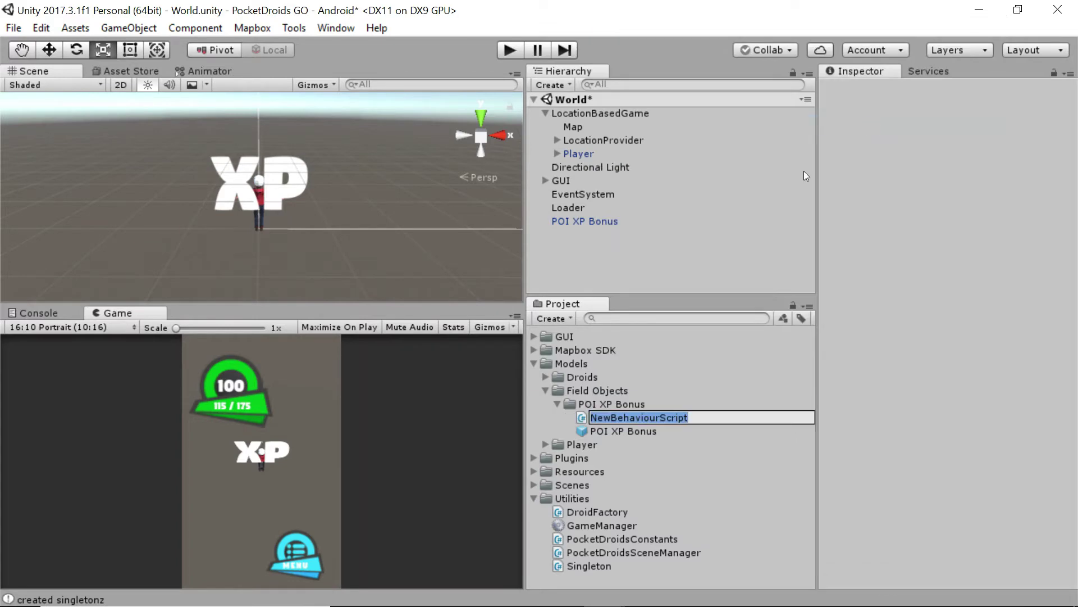
pyautogui.write('Float')
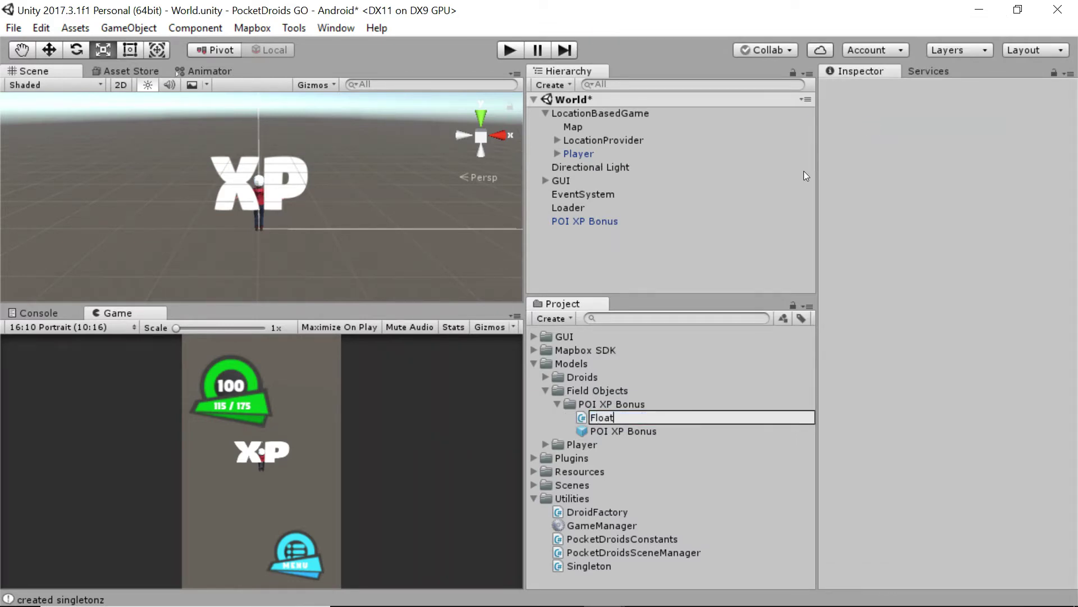
pyautogui.write('AndRotate')
pyautogui.press('Return')
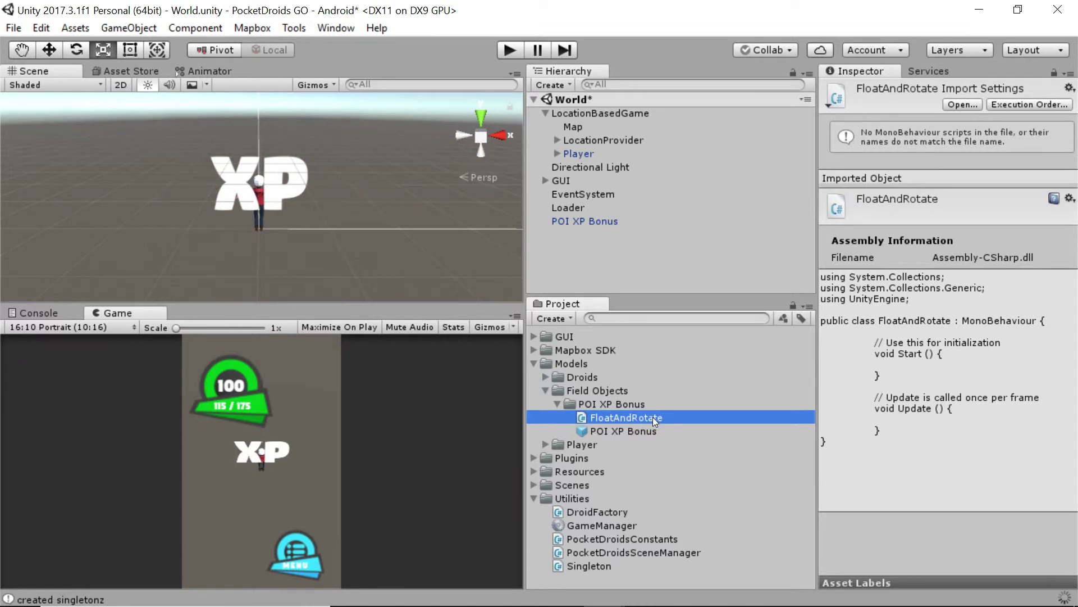
# Open the FloatAndRotate script from the Project panel in JetBrains Rider to edit its empty Start and Update methods.
pyautogui.doubleClick(652, 417)
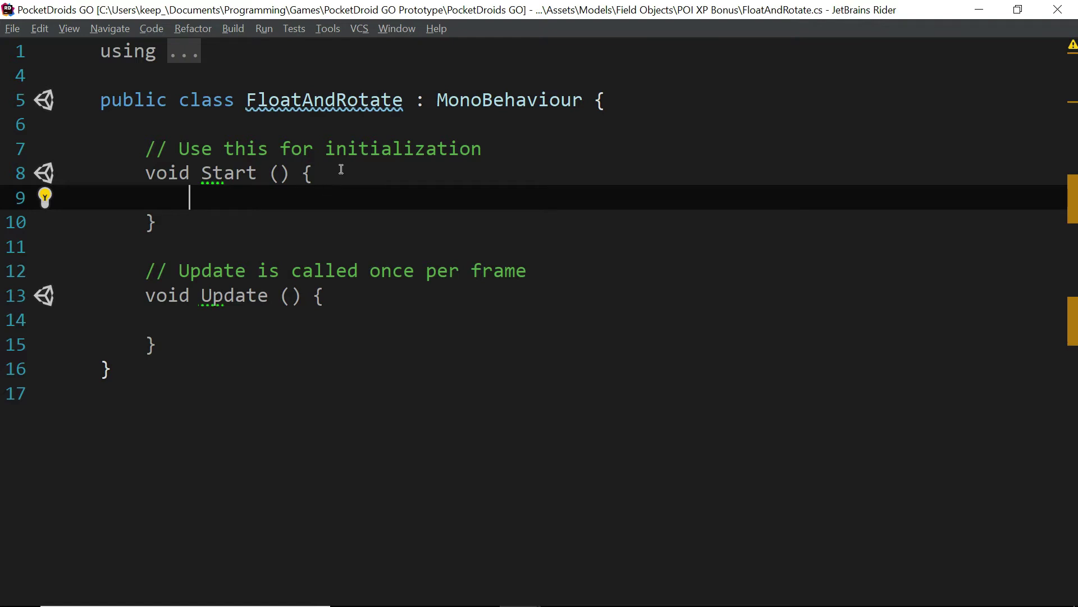